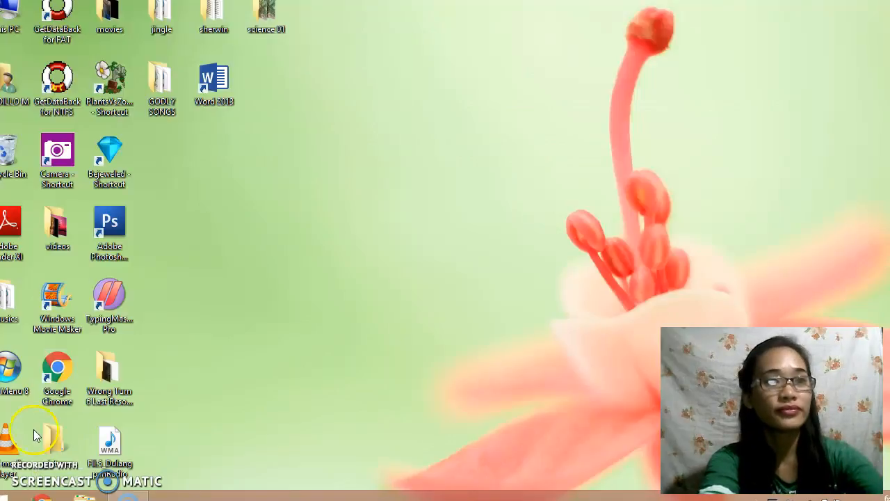
Open Word 2013 from the desktop and create a blank document.
double_click(207, 76)
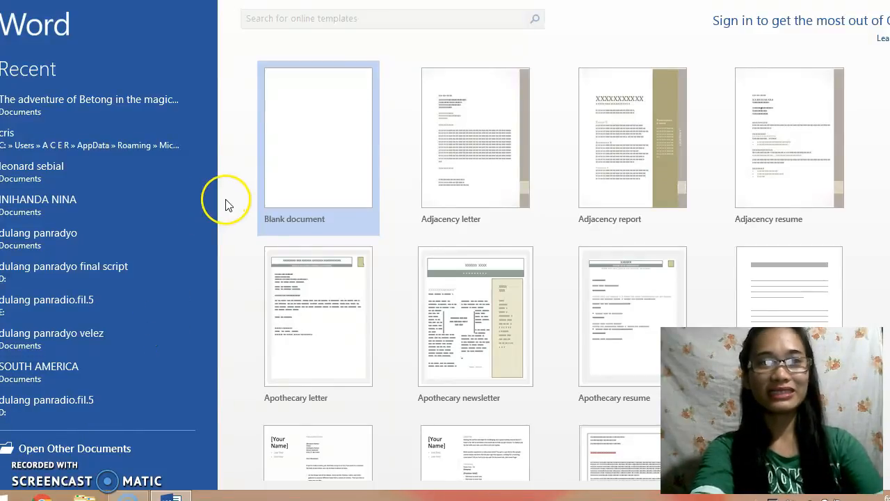
click(288, 191)
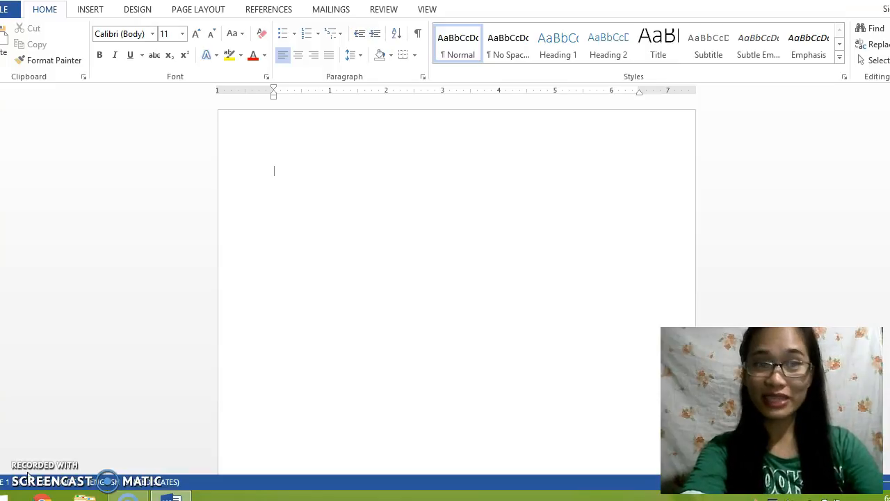
Enter two paragraphs of random letters on the blank page, beginning "ghjrdhtedj" and "fkhjfktjyh".
text(ghjrdhtedjhtrs)
text(hyjdrjyhdrhgjdghdfhgjykjyhfkhjktjyjhfktjykfjhyfkthjyjtykty)
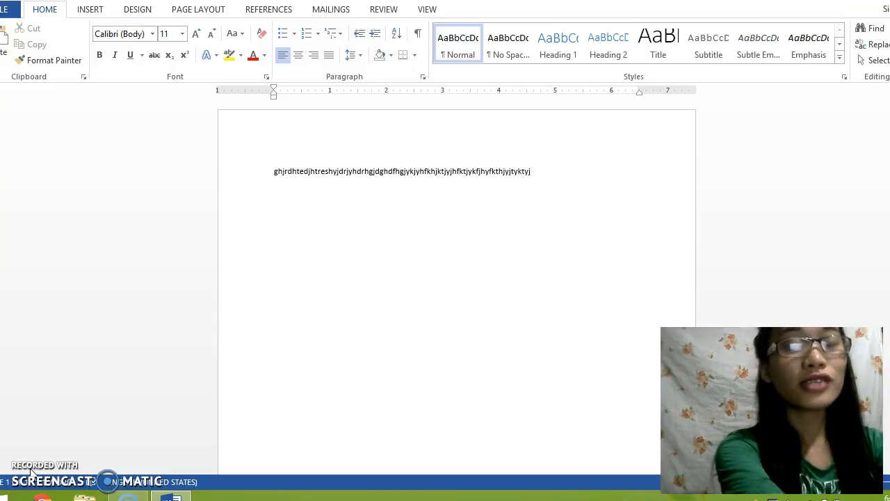
text(j)
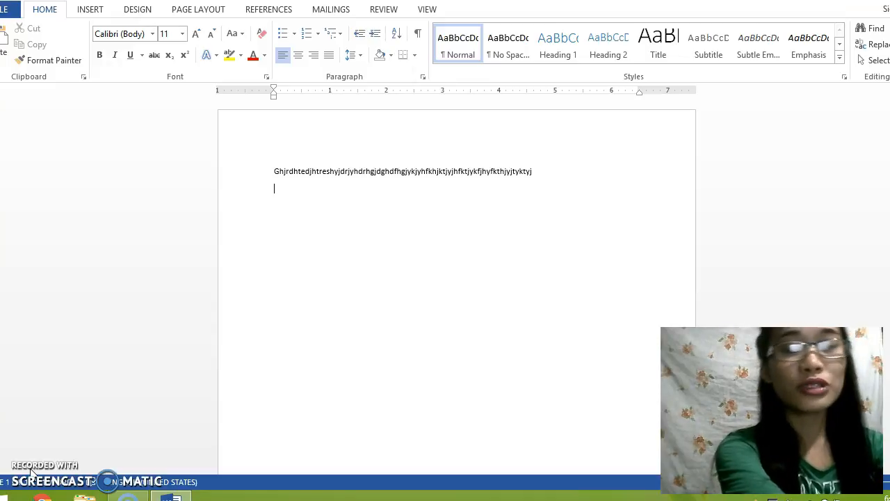
text(fkhj)
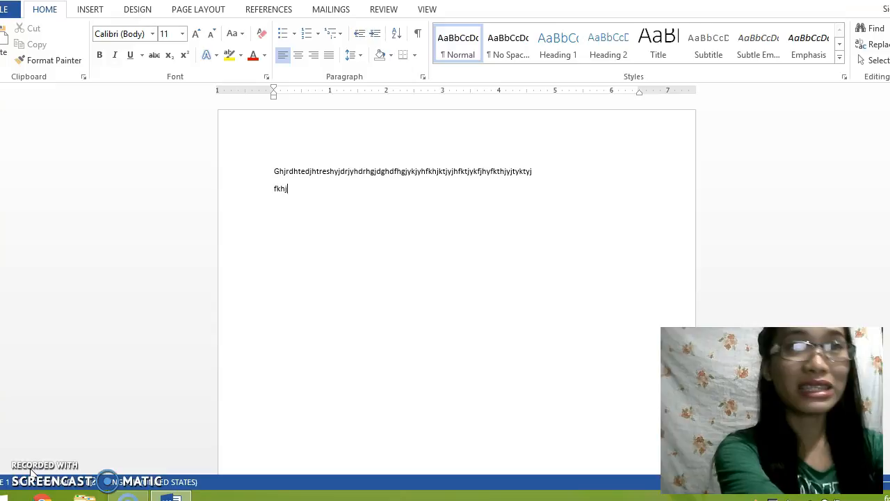
text(fktjyhfkjhfkgjydlrkyjkdlhj )
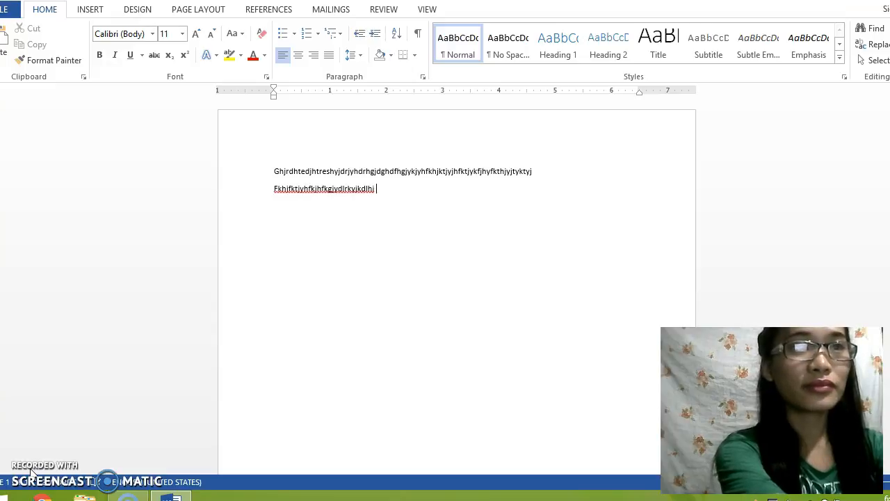
text(dkjkydkryjdklhydkryhjdlyld)
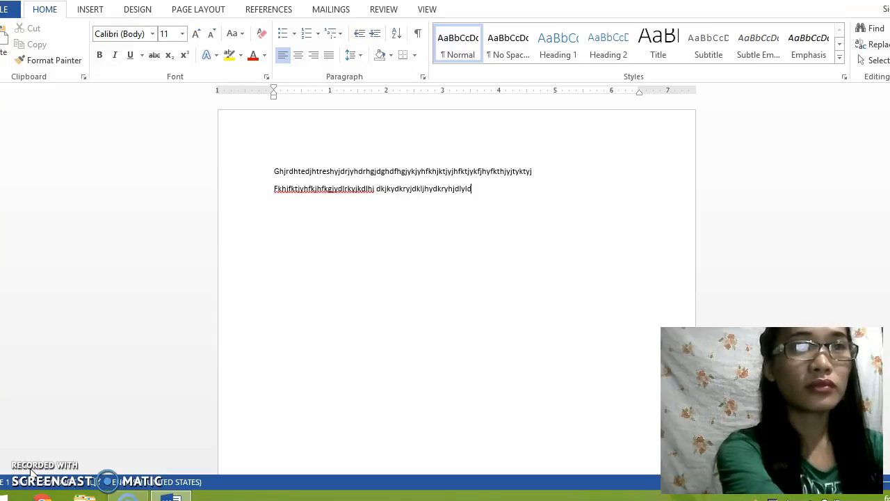
text(rhjysl;otjusjysiehys yj)
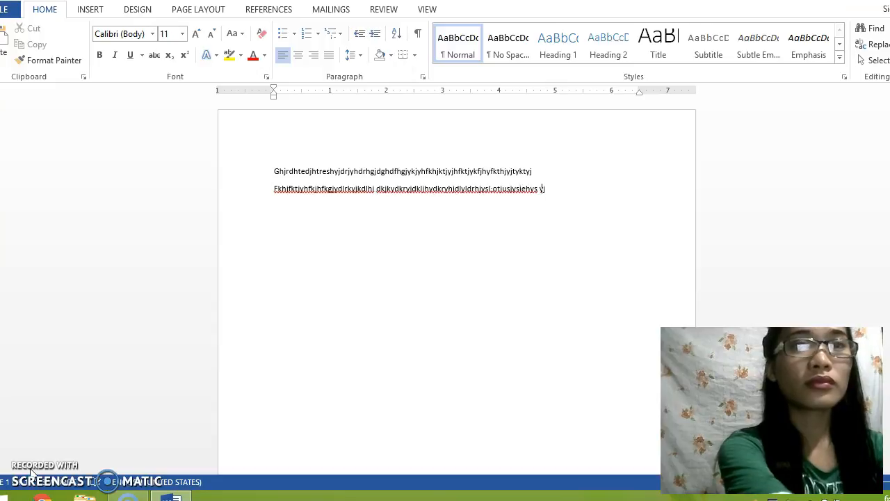
text(ryskjyshklhjyeklrjyjyrkeyjtyerjy)
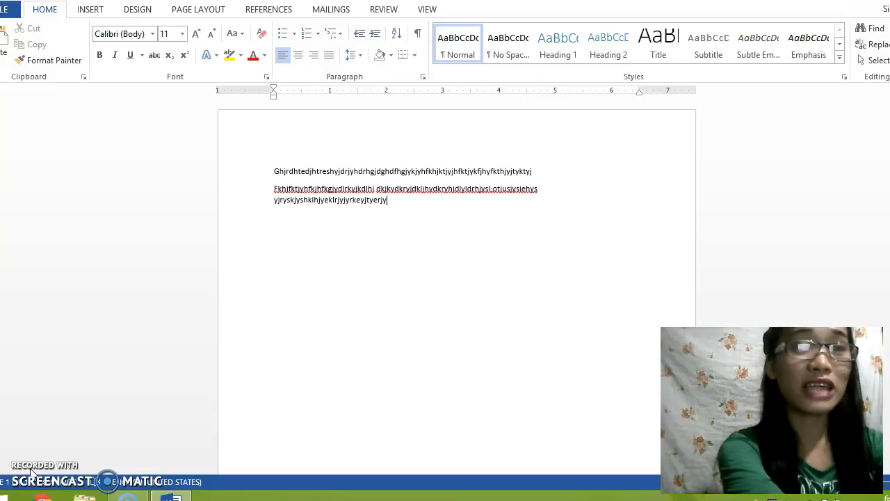
Delete the last characters of the second random-letter paragraph one by one.
key(BackSpace)
key(BackSpace)
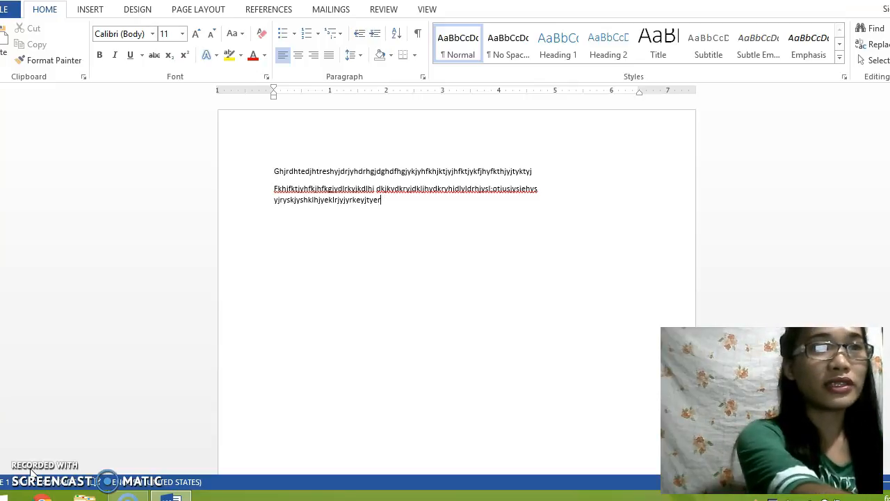
key(BackSpace)
key(BackSpace)
key(BackSpace)
key(BackSpace)
key(BackSpace)
key(BackSpace)
key(BackSpace)
key(BackSpace)
key(BackSpace)
key(BackSpace)
key(BackSpace)
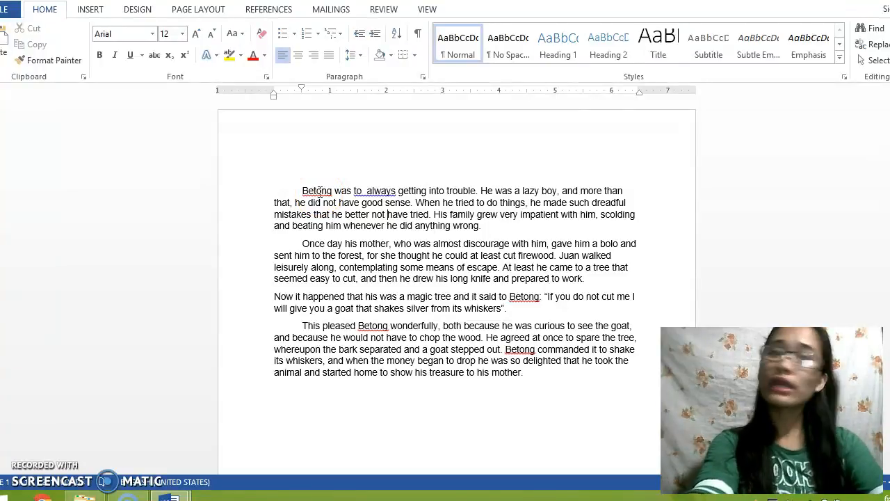
Ignore all spelling flags for the word "Betong" throughout the story.
right_click(313, 196)
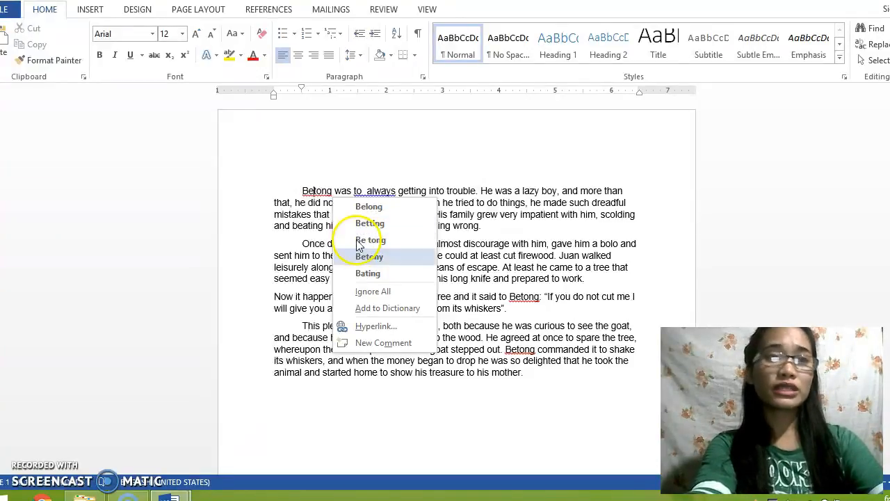
click(370, 295)
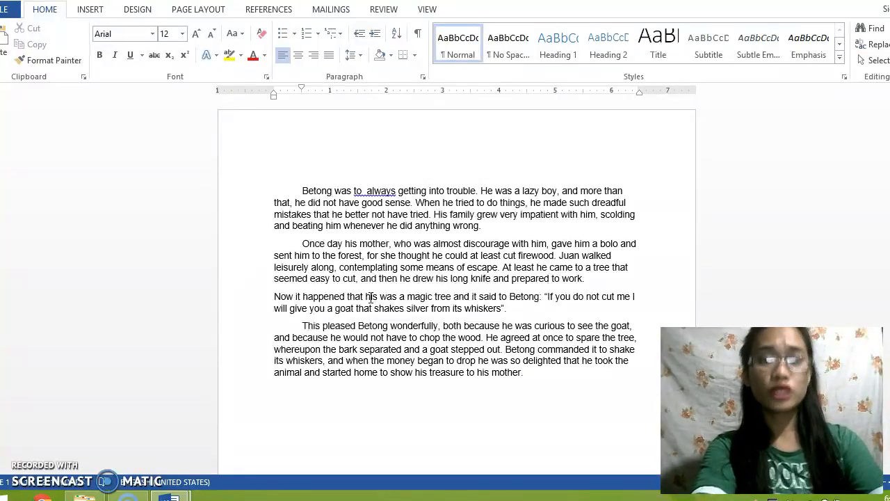
click(427, 267)
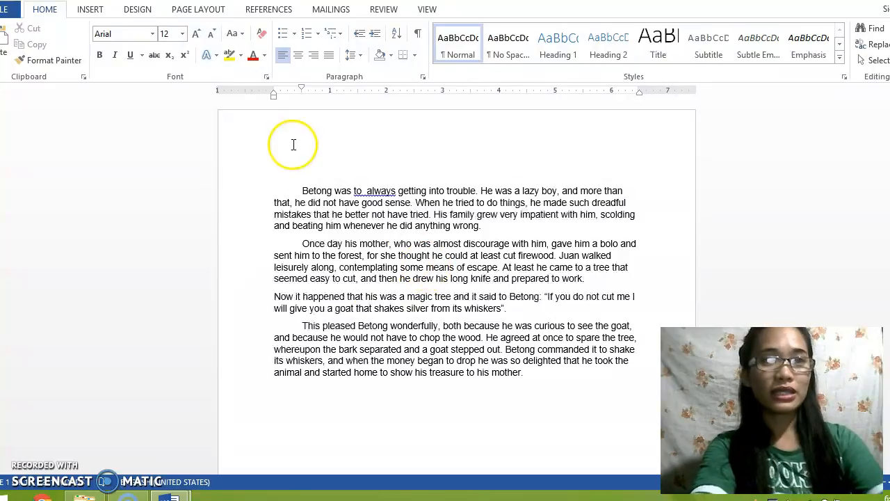
click(376, 195)
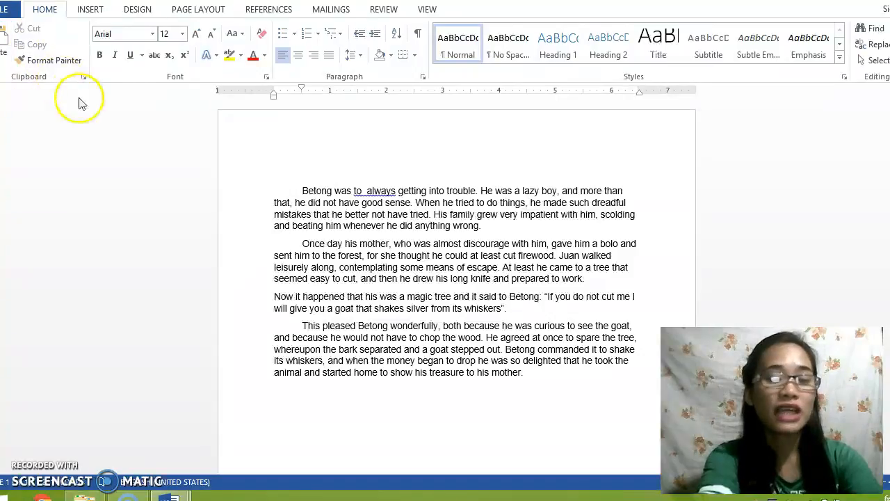
Cut the paragraph beginning "Once day his mother" and paste it before the paragraph beginning "Betong was to always".
click(442, 256)
double_click(441, 255)
click(441, 255)
double_click(441, 255)
double_click(441, 255)
triple_click(422, 270)
key(ctrl+c)
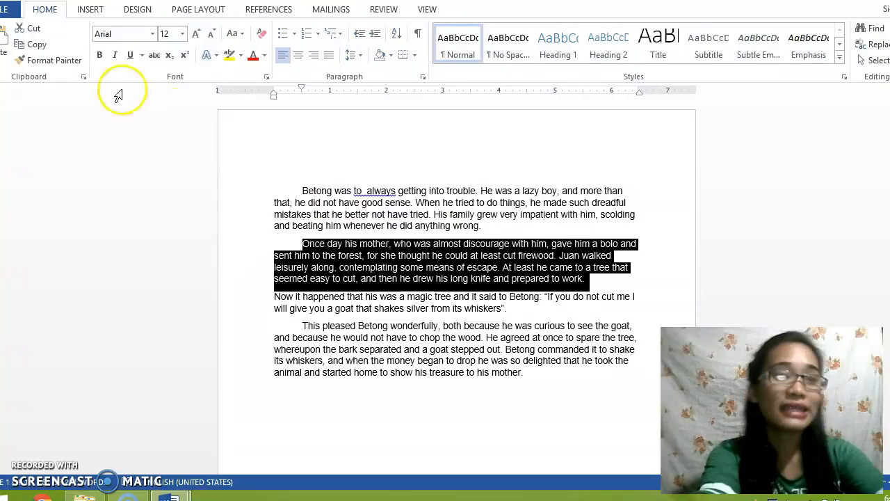
click(37, 29)
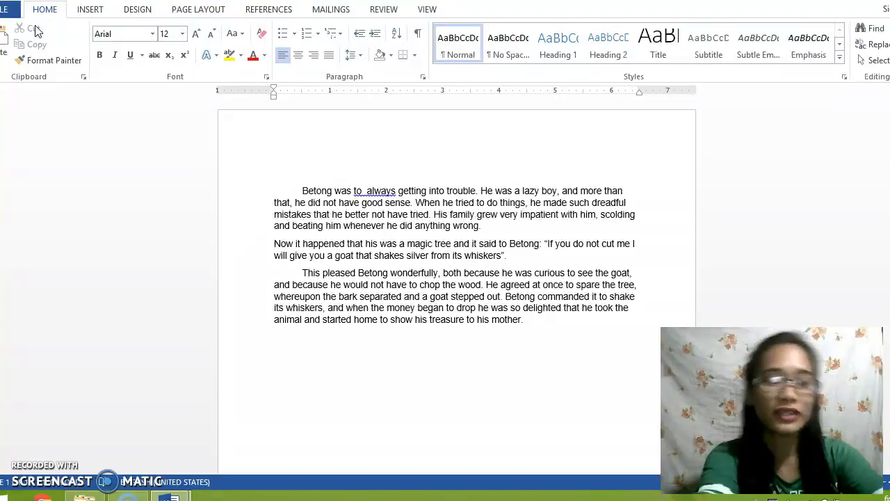
click(300, 186)
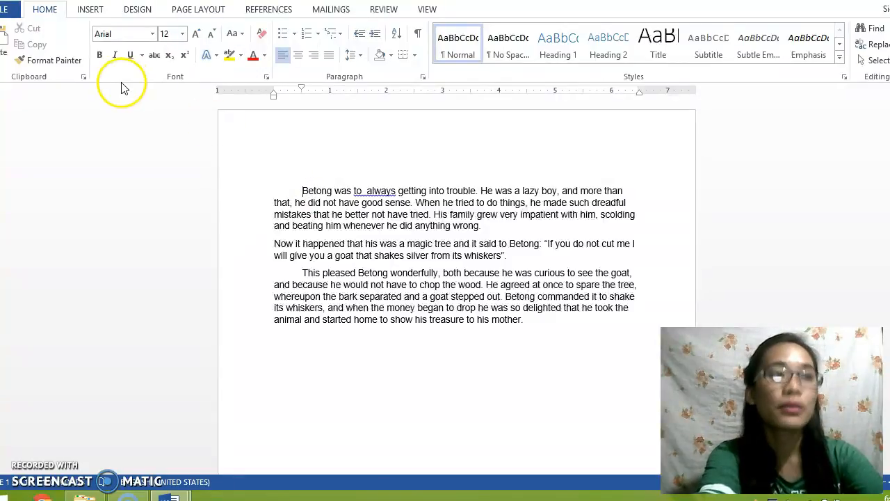
click(3, 33)
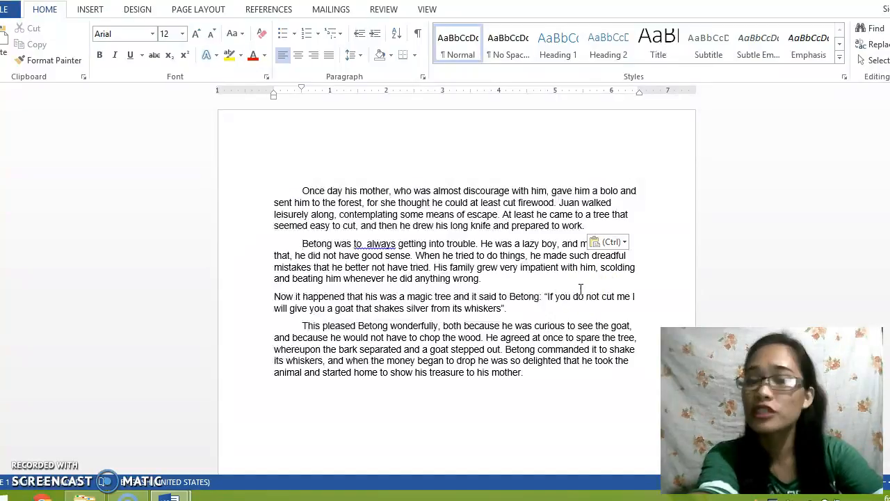
Select the single words "He" and "tried" one after the other in the second paragraph.
click(493, 244)
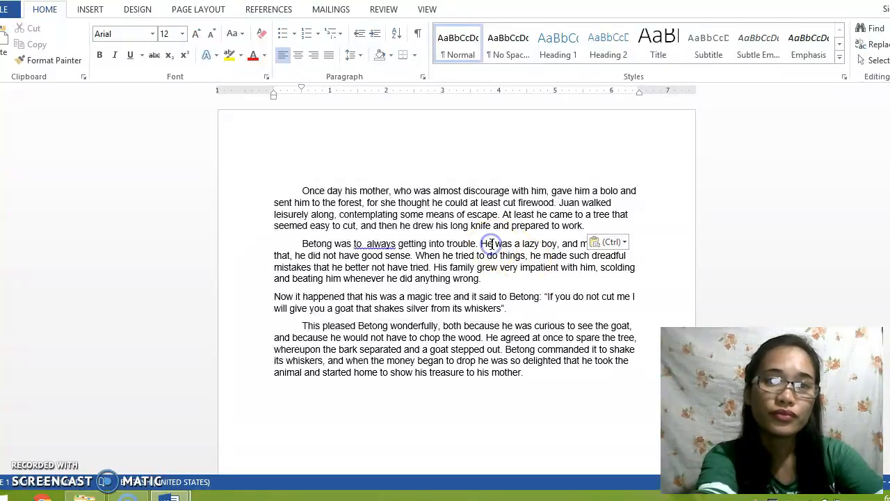
double_click(490, 244)
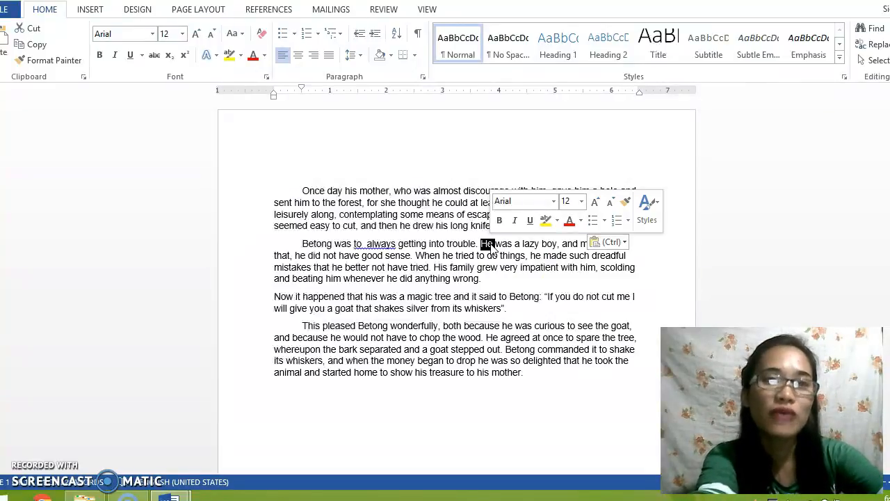
double_click(473, 255)
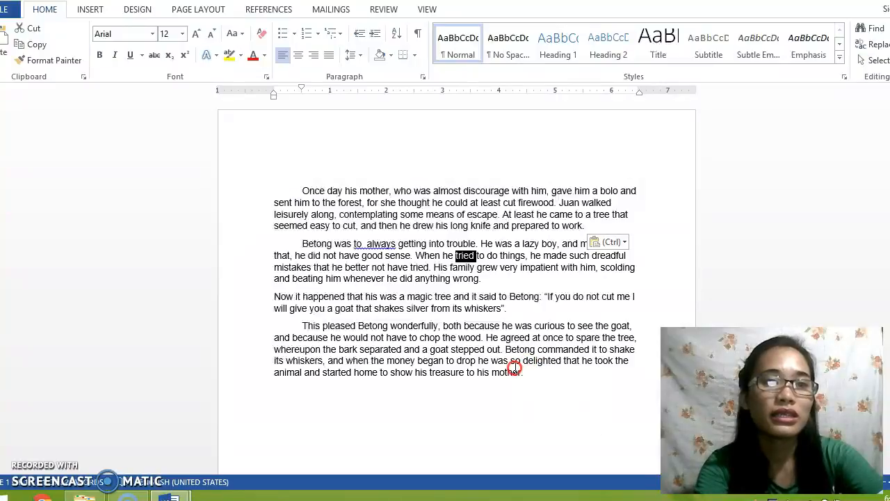
right_click(509, 374)
right_click(500, 383)
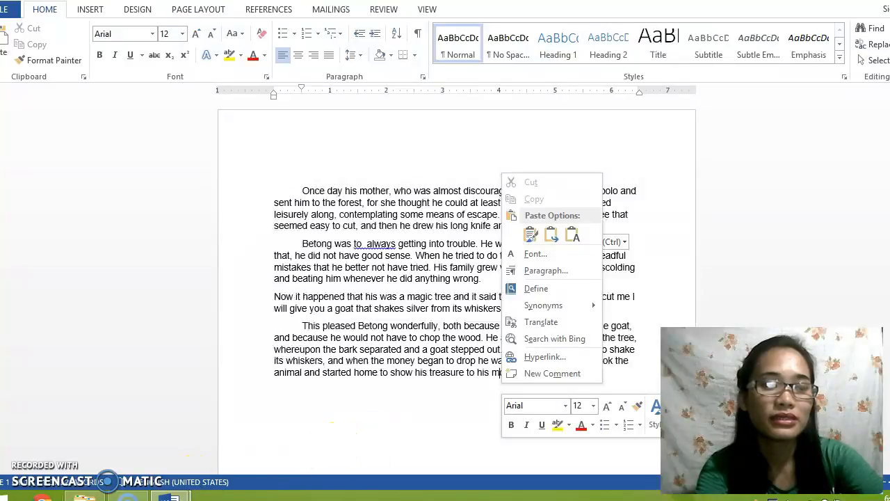
click(35, 476)
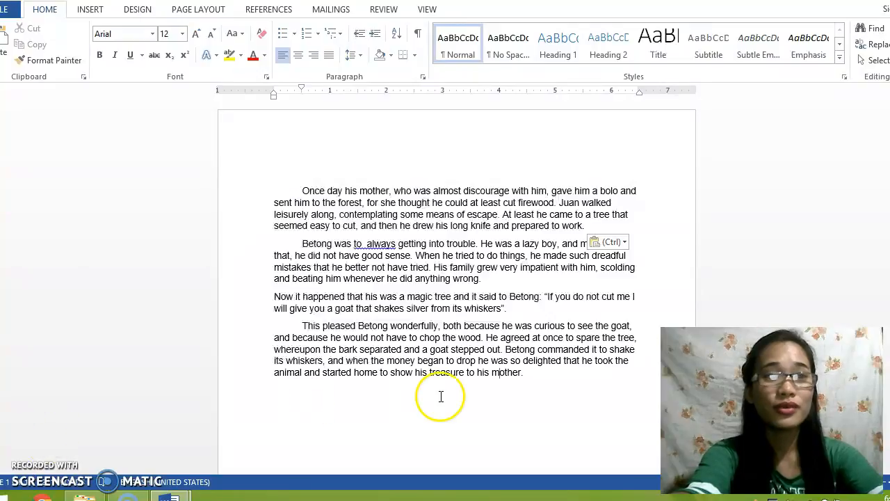
Select the words "goat" and "stepped" individually, followed by the whole paragraph beginning "This pleased Betong".
double_click(438, 349)
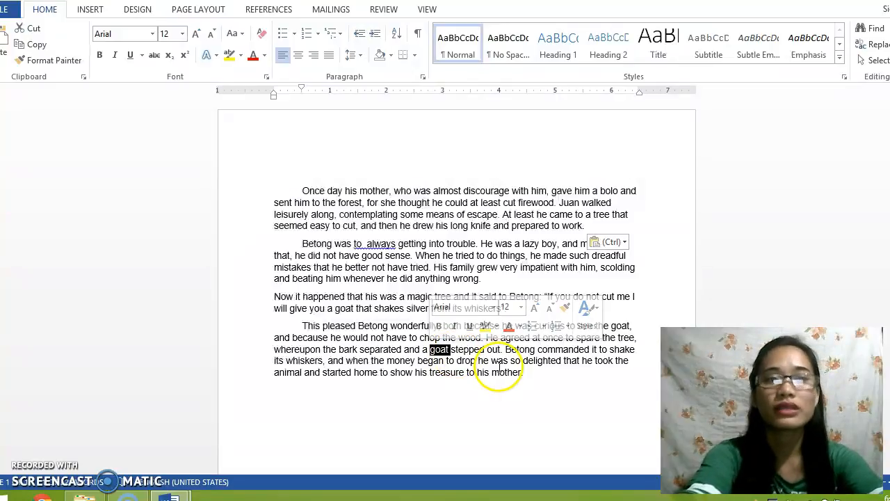
click(535, 383)
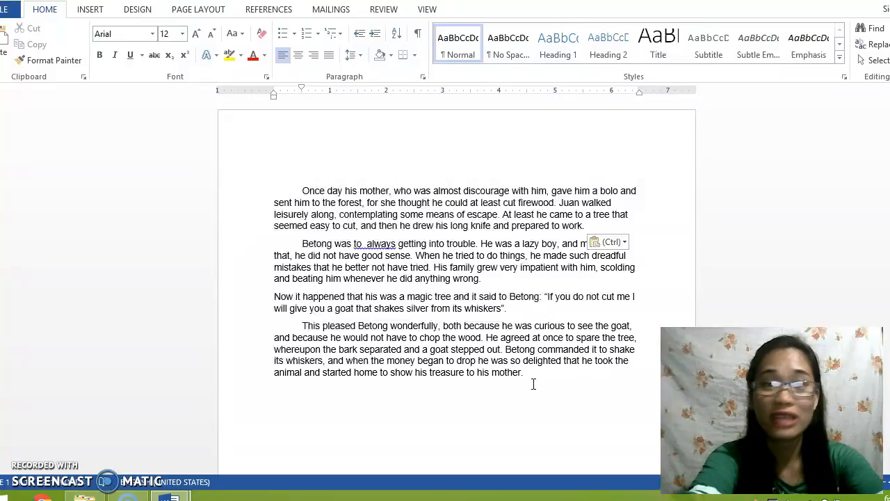
double_click(479, 348)
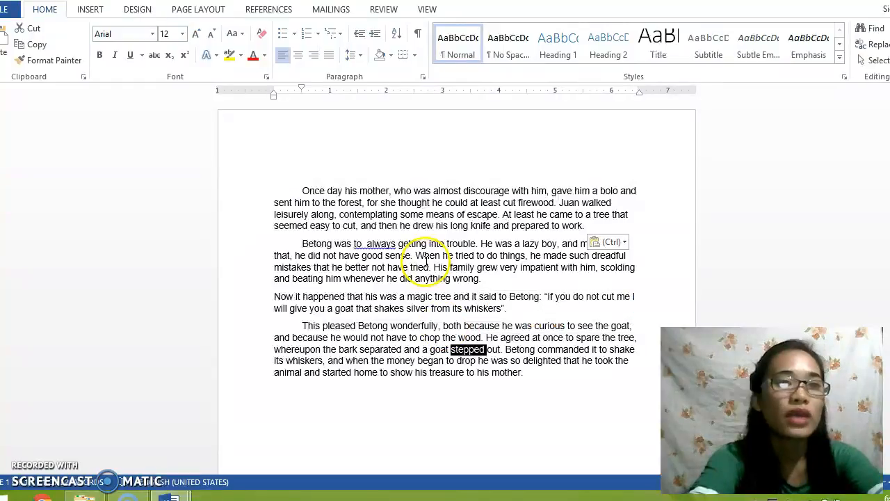
triple_click(381, 331)
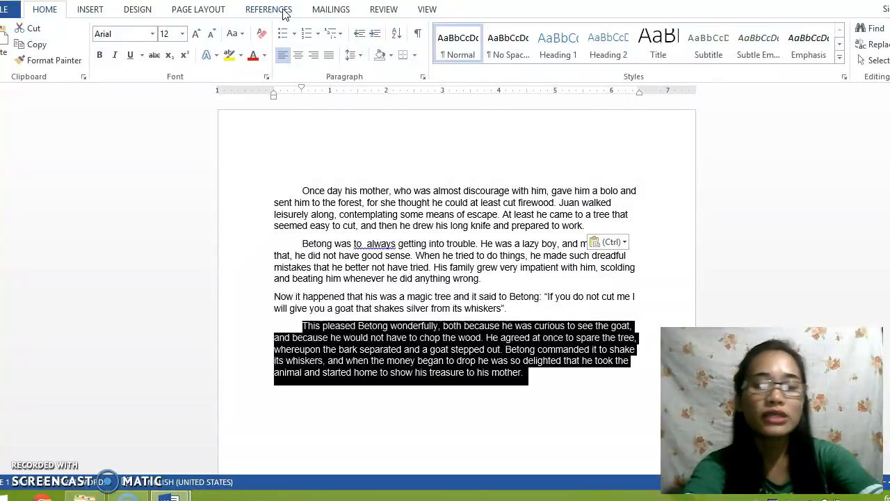
click(91, 10)
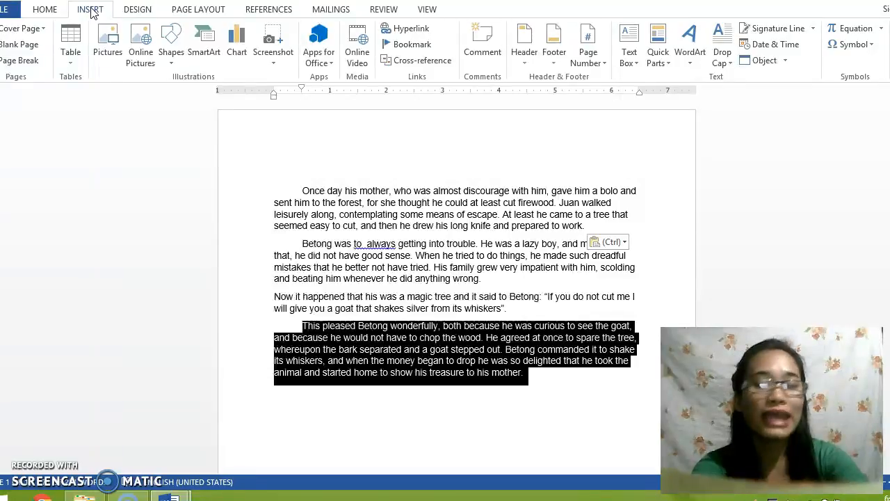
click(46, 10)
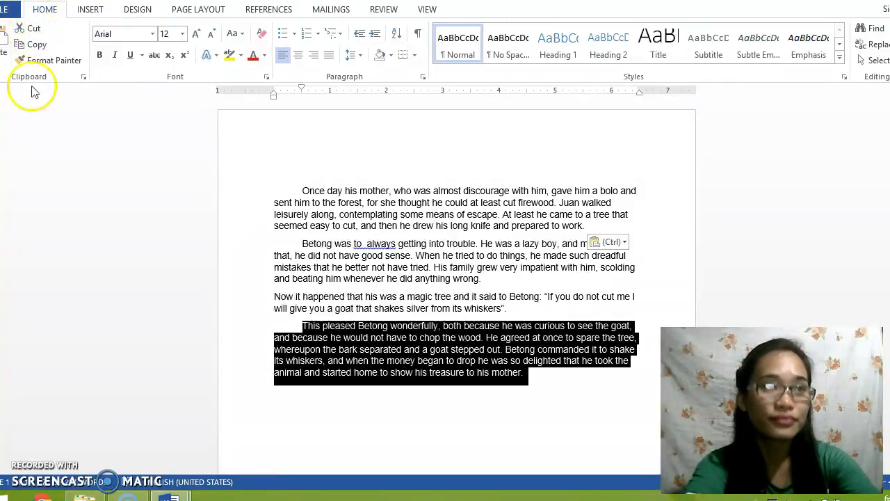
click(36, 466)
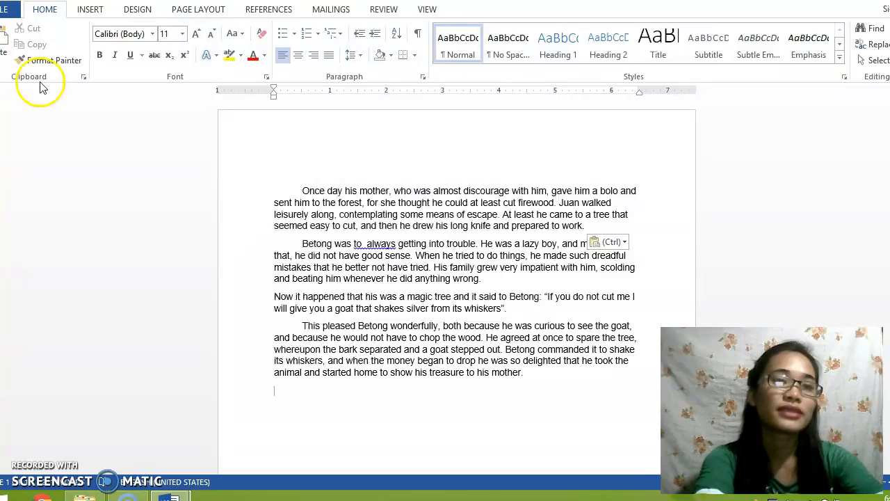
Cut the word "contemplating" from the first paragraph and paste it on the empty line below the story.
click(367, 214)
double_click(366, 214)
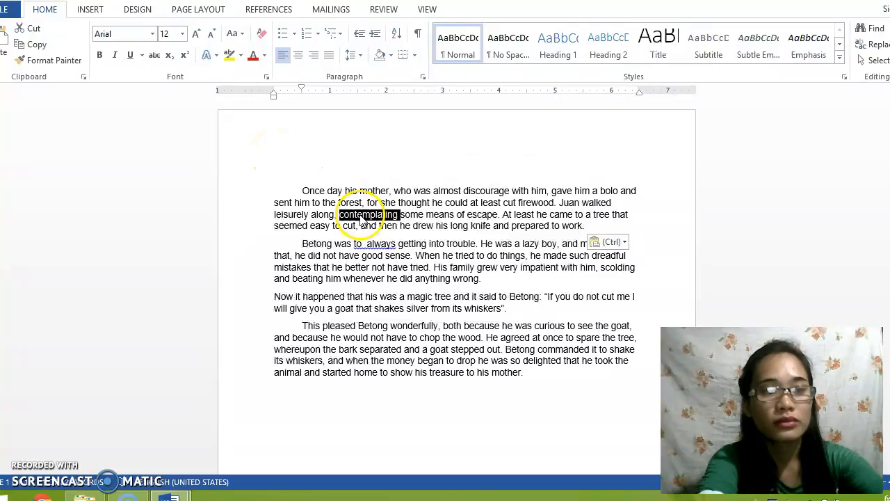
drag(360, 214, 360, 215)
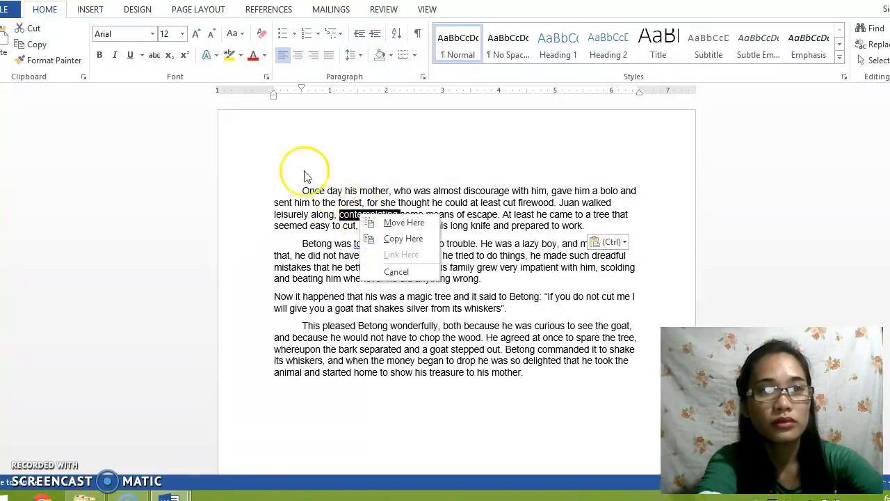
click(21, 29)
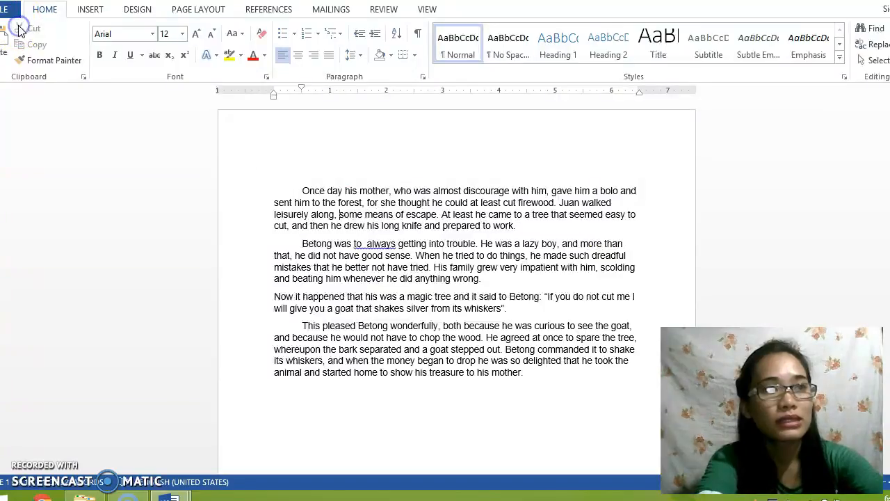
click(459, 425)
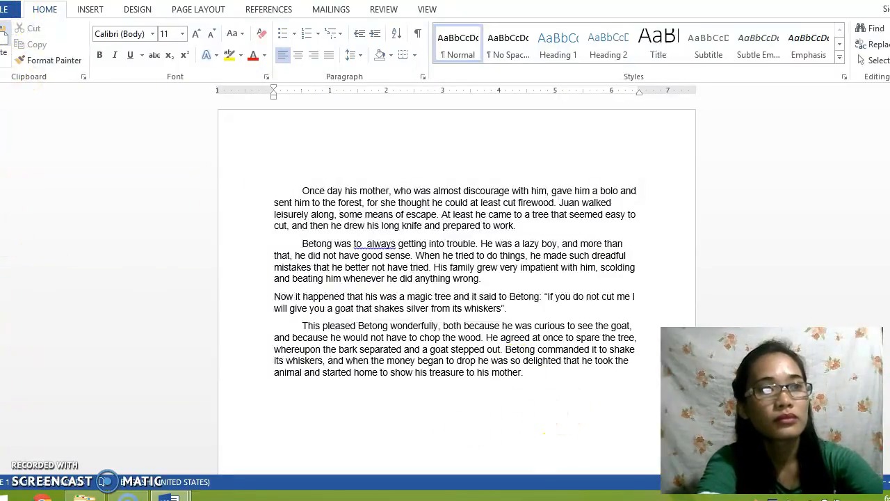
click(5, 31)
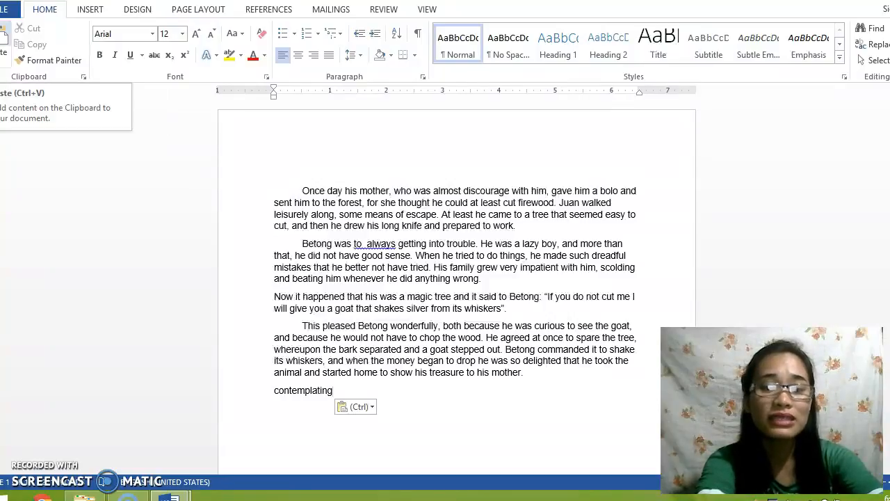
Try to move the word "she" from the first paragraph to the line containing "contemplating".
click(393, 204)
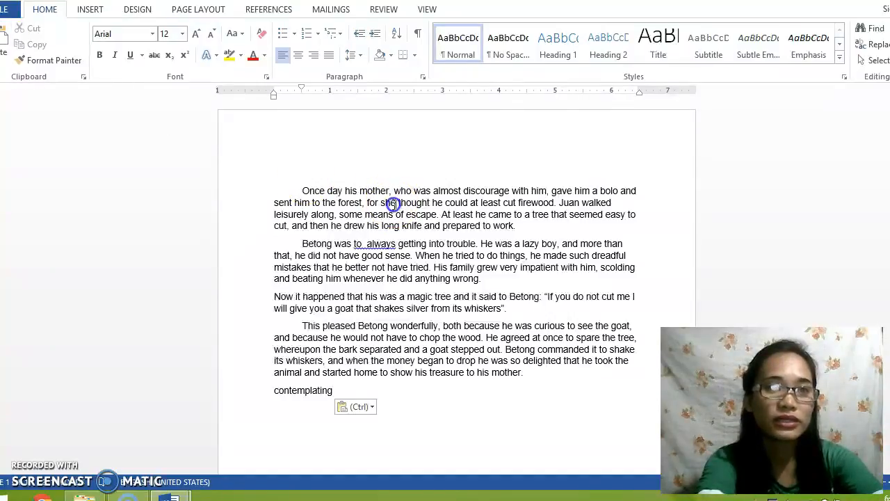
double_click(394, 204)
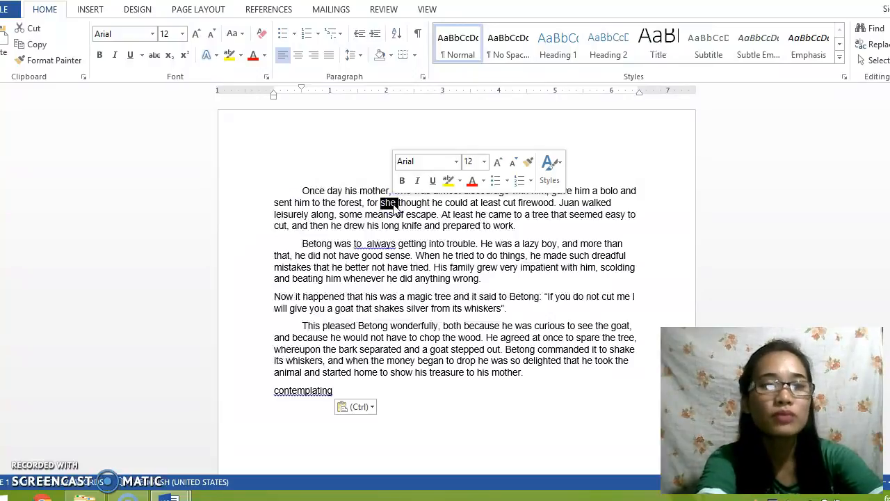
drag(394, 204, 448, 267)
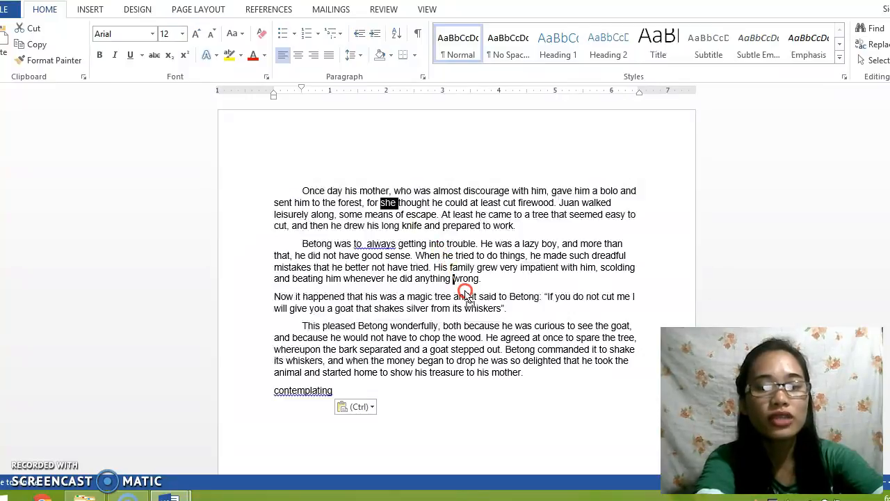
click(491, 372)
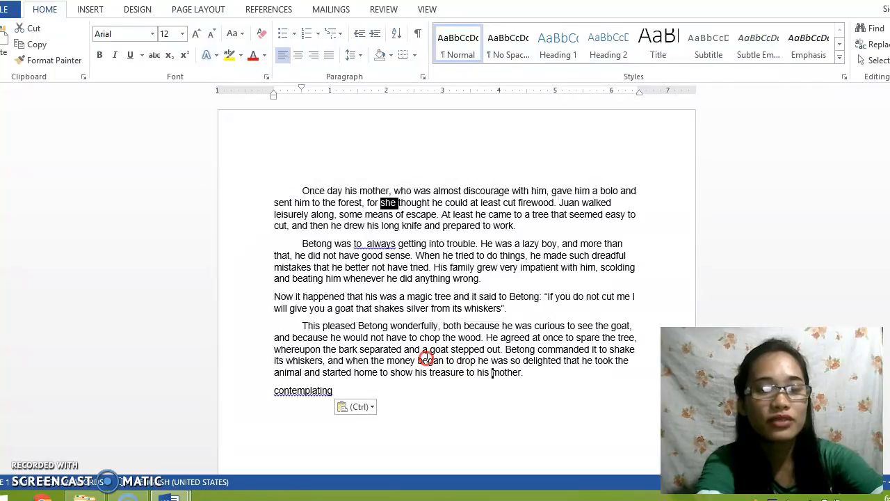
click(411, 391)
right_click(411, 394)
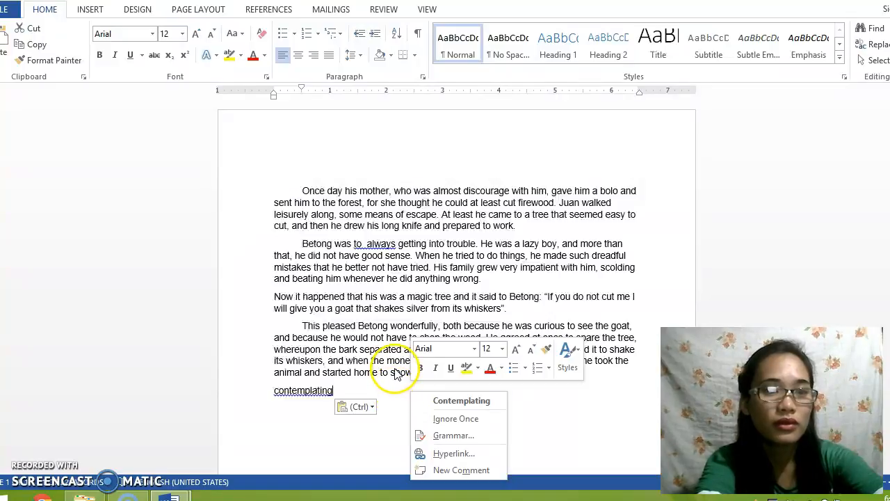
Move the word "separated" from the paragraph beginning "This pleased Betong" to directly after "contemplating" on the last line.
click(381, 350)
double_click(380, 350)
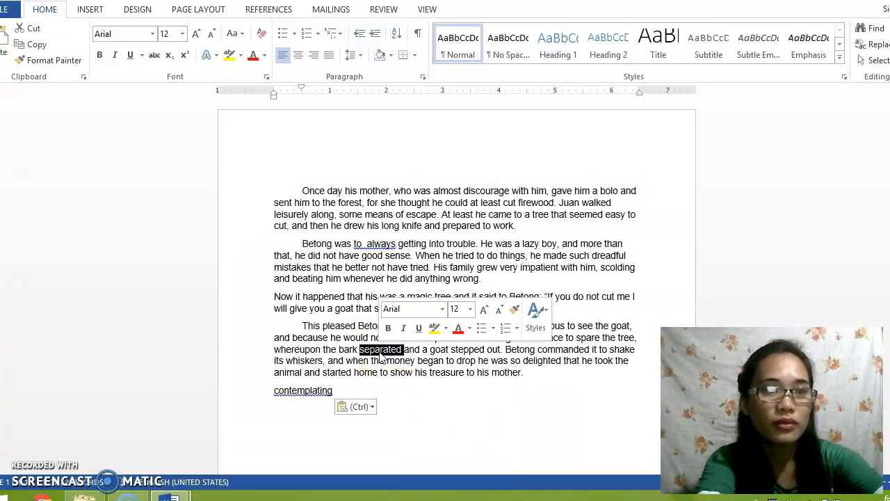
drag(381, 354, 402, 406)
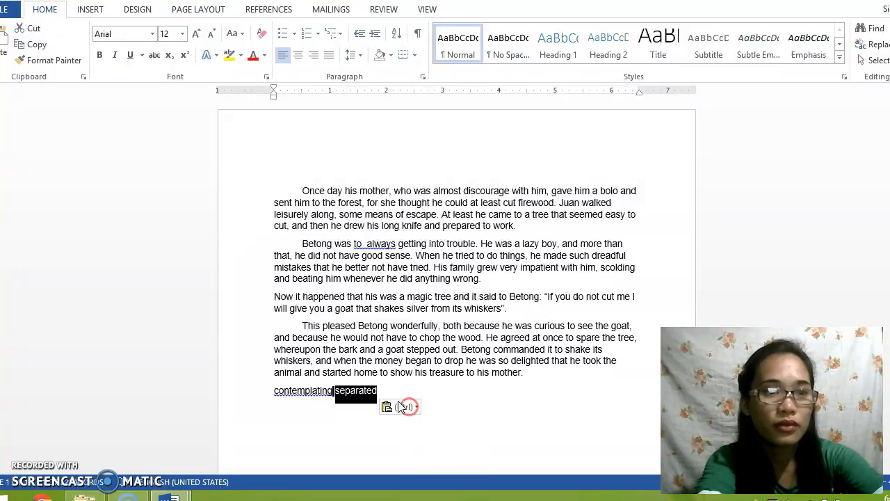
click(474, 397)
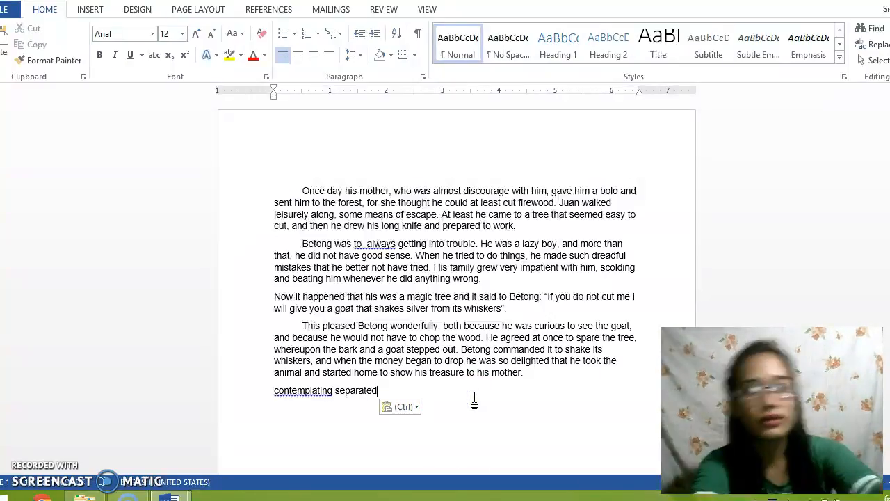